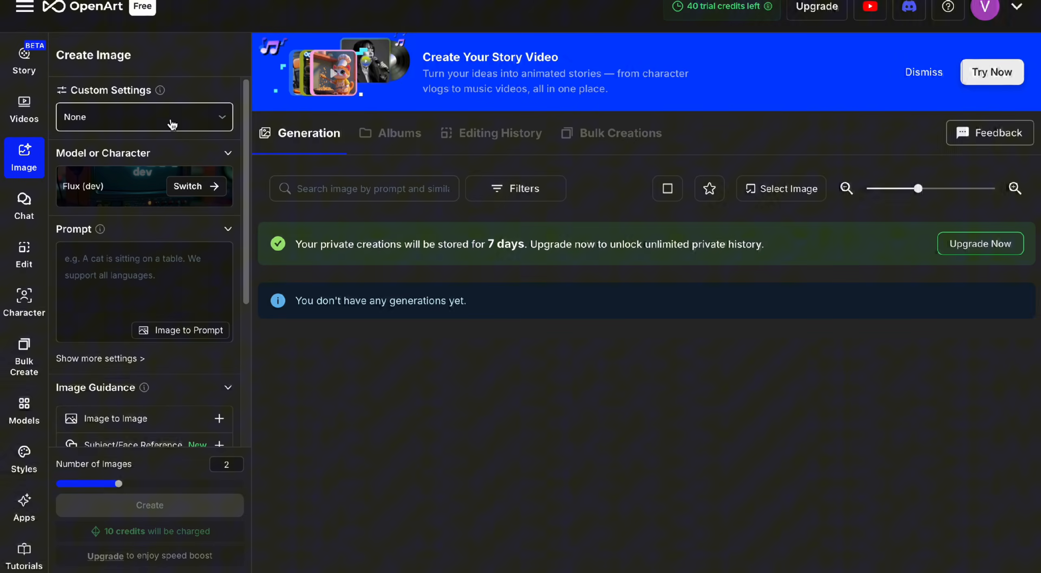
# - Keep the custom settings at None and choose Flux (dev) from the public models
pyautogui.click(171, 126)
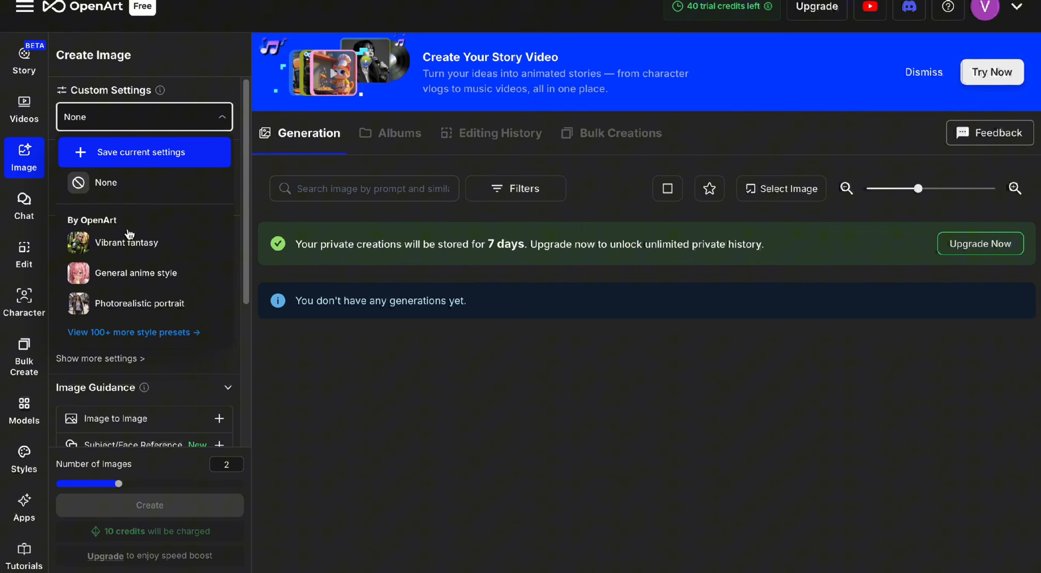
pyautogui.click(294, 367)
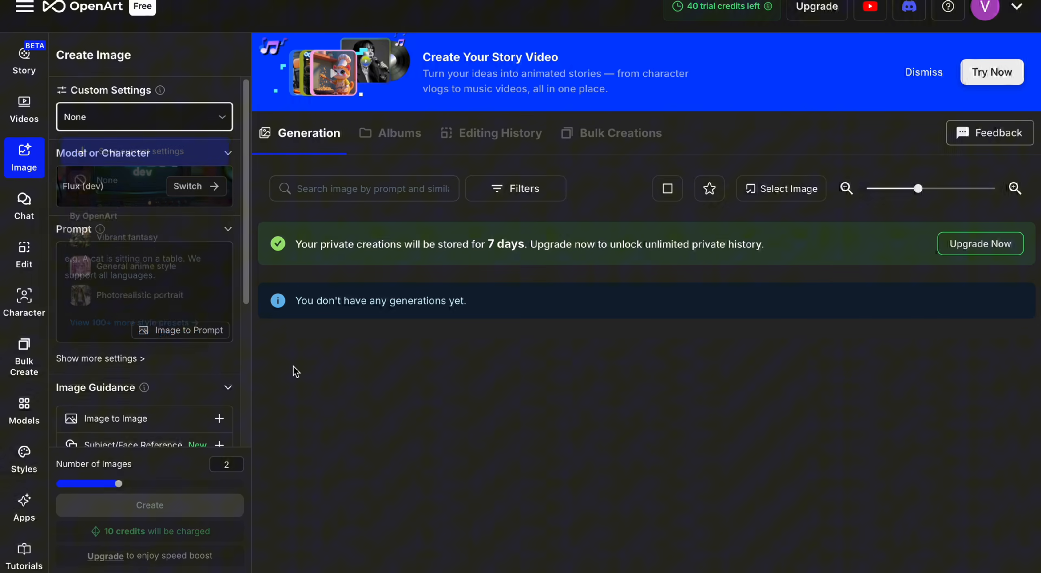
pyautogui.click(133, 189)
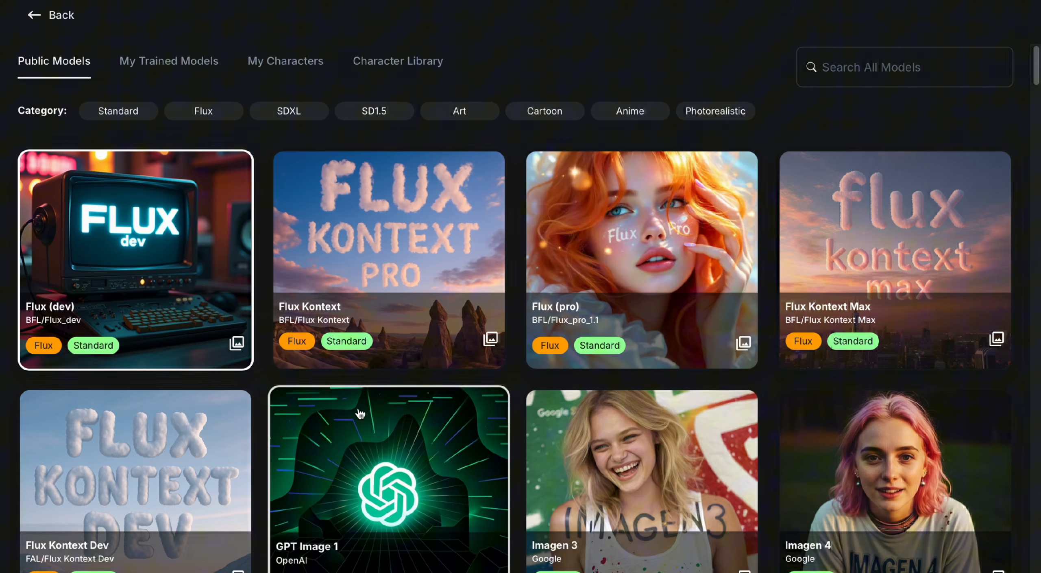
pyautogui.click(153, 310)
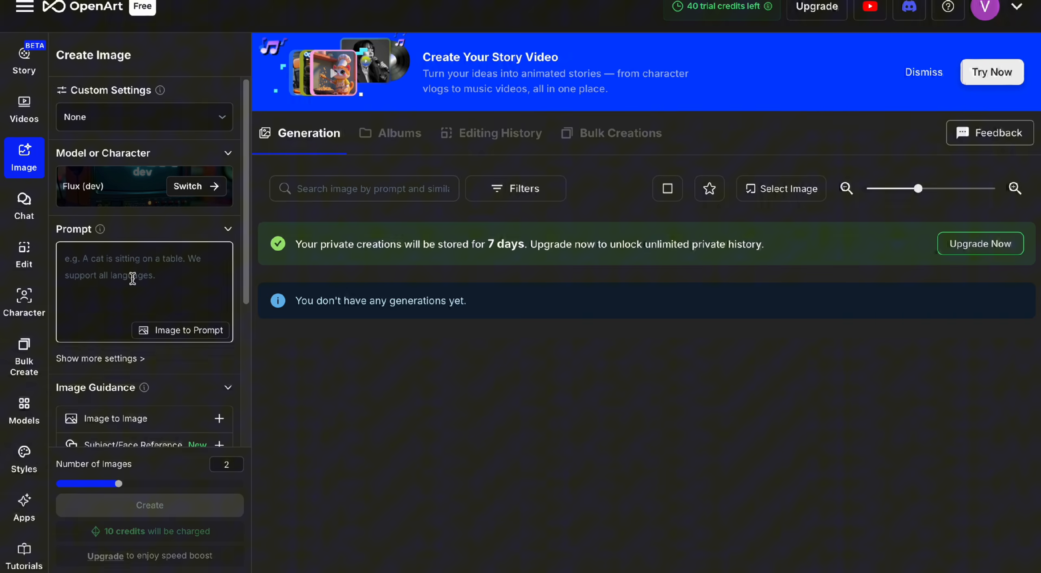
# - Fill the prompt with the cinematic street-interview description set at the Châtelet–Les Halles escalators in Paris, using the Flux (dev) model
pyautogui.hotkey('ctrl', 'v')
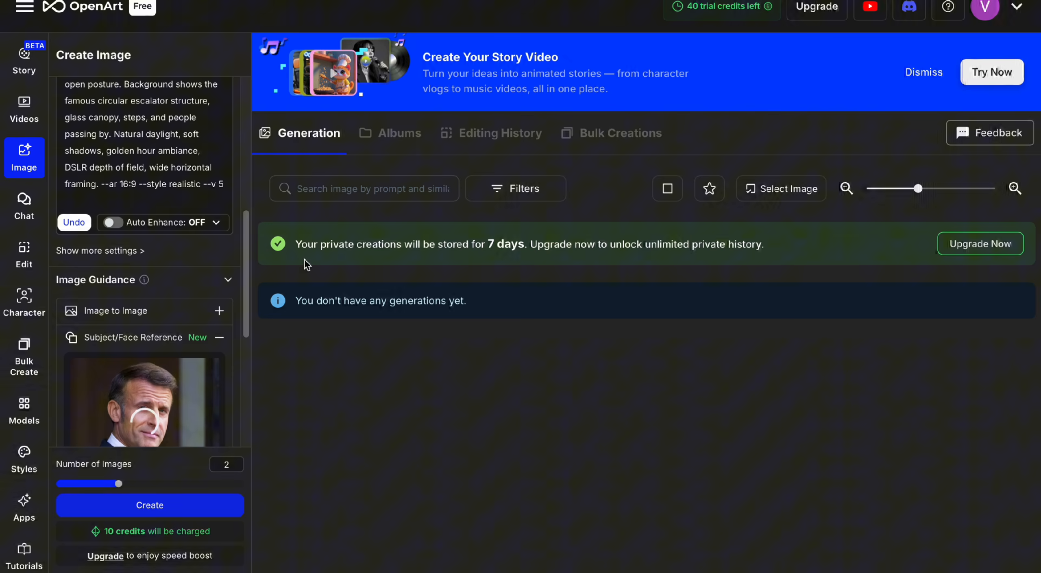
pyautogui.scroll(-5, 191, 317)
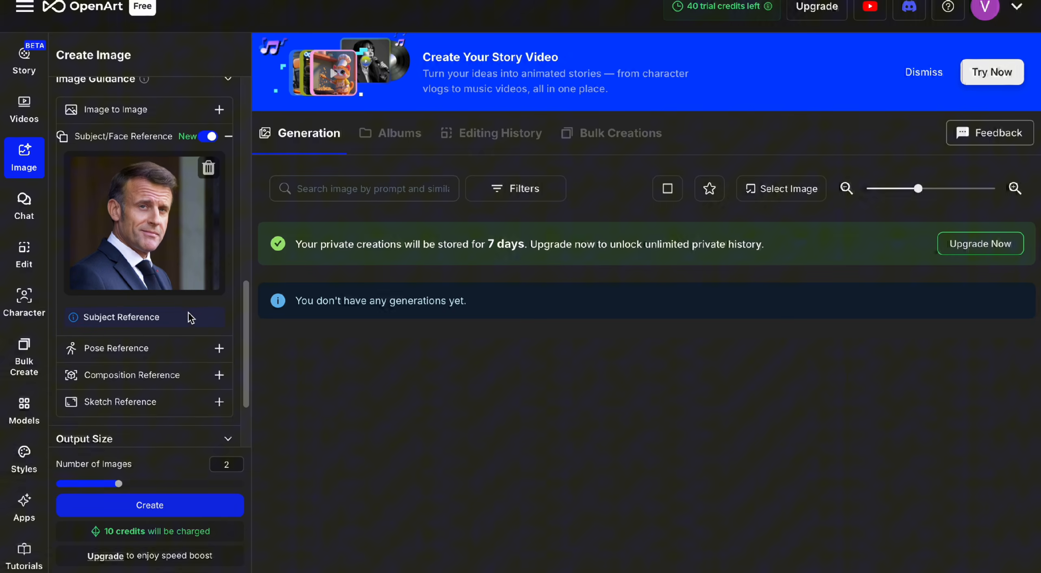
pyautogui.scroll(-2, 190, 317)
pyautogui.scroll(-3, 173, 229)
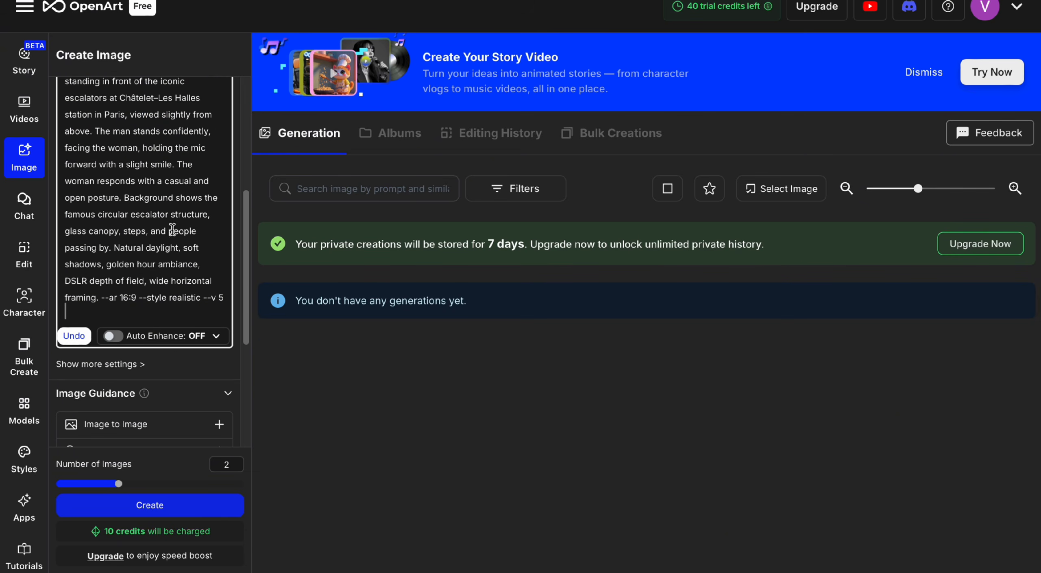
pyautogui.scroll(-2, 178, 360)
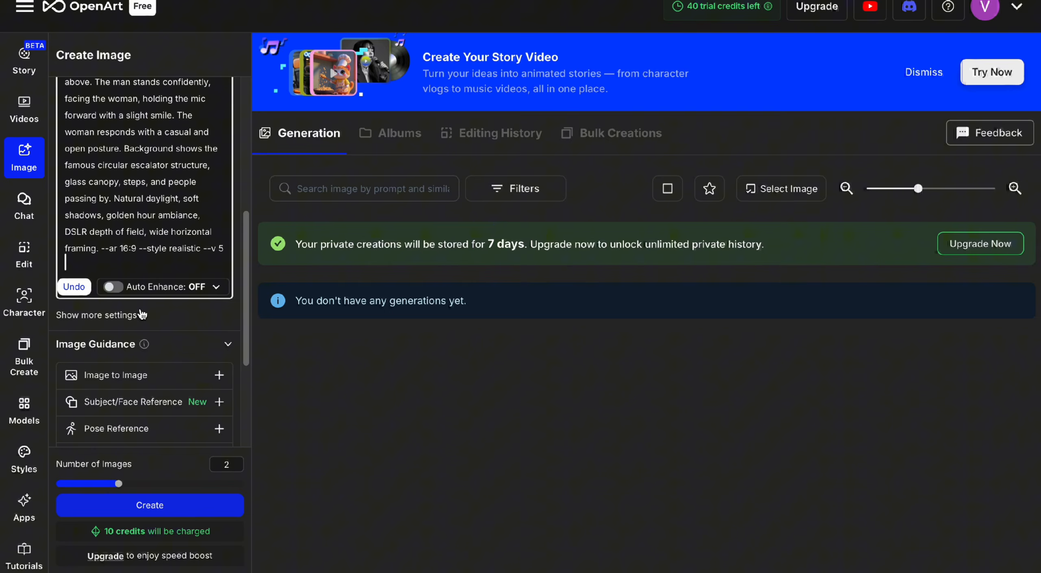
pyautogui.scroll(-1, 173, 348)
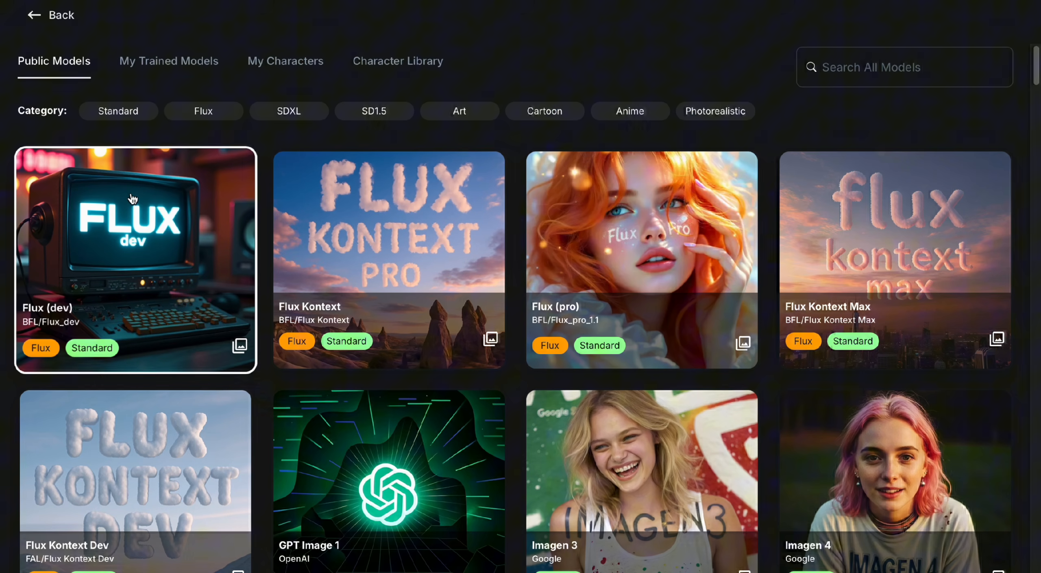
pyautogui.click(133, 202)
# - Upload the portrait photo of the man in a suit and tie as the Subject/Face Reference
pyautogui.scroll(-2, 175, 356)
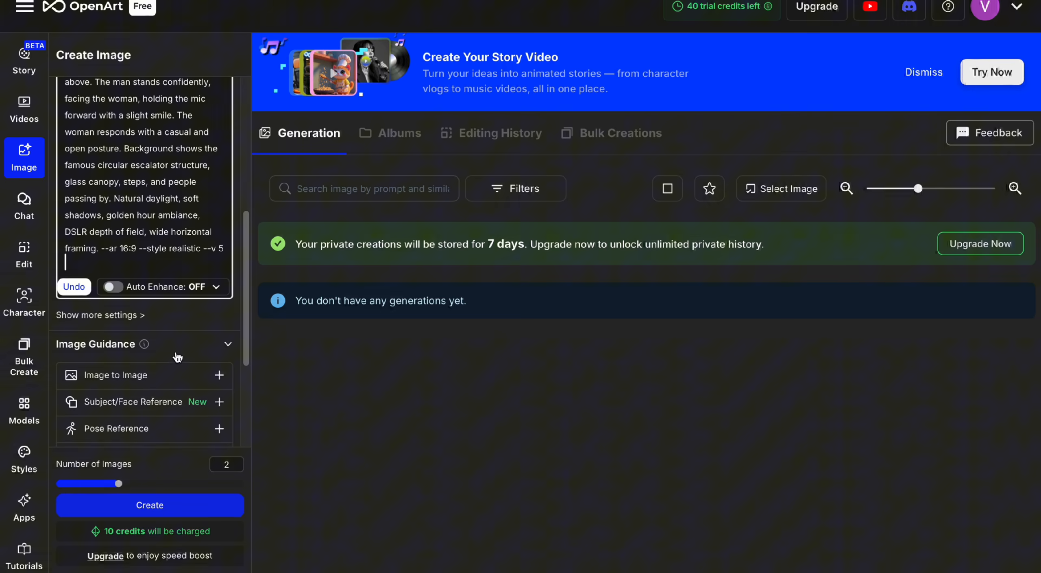
pyautogui.scroll(-1, 173, 348)
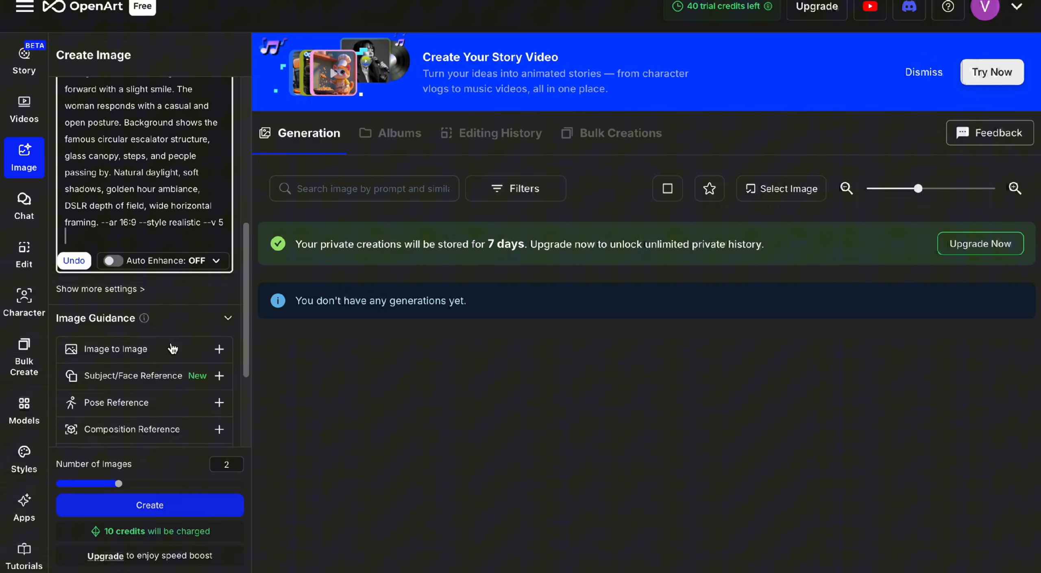
pyautogui.click(159, 378)
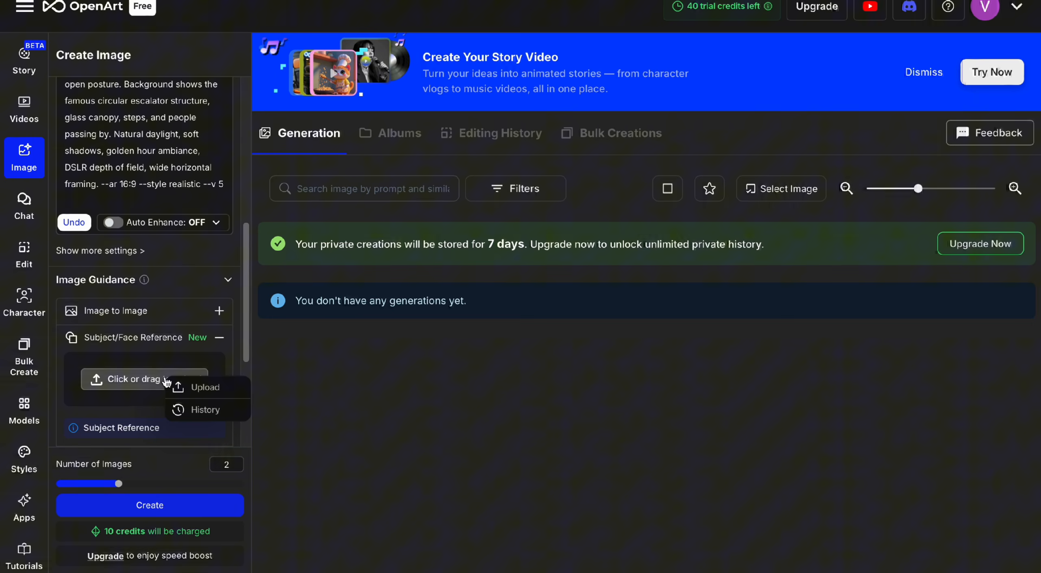
pyautogui.click(202, 388)
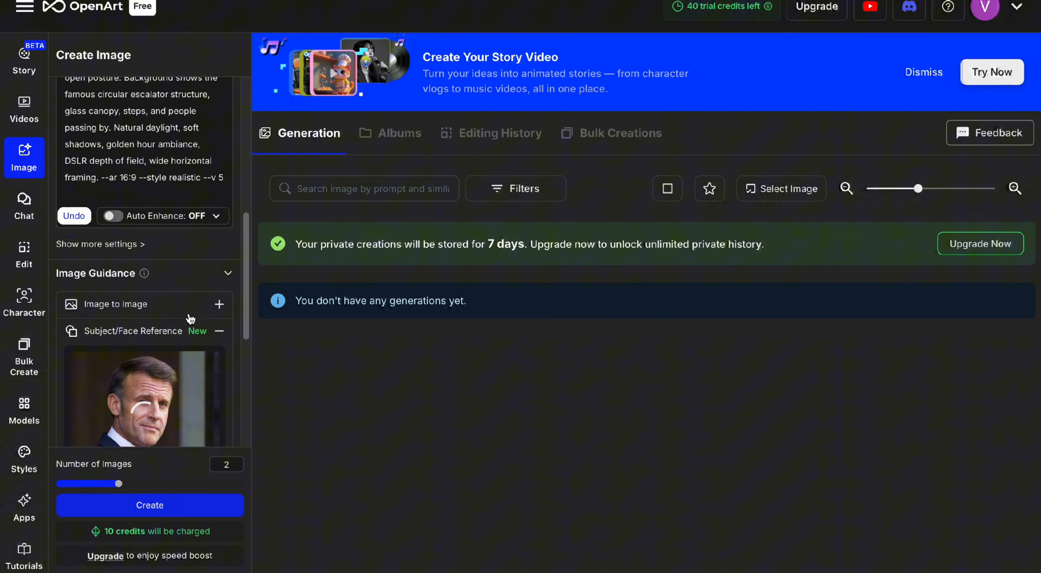
# - Set the output aspect ratio to Cinema (16:9) and create two images
pyautogui.scroll(-5, 191, 317)
pyautogui.scroll(-3, 191, 318)
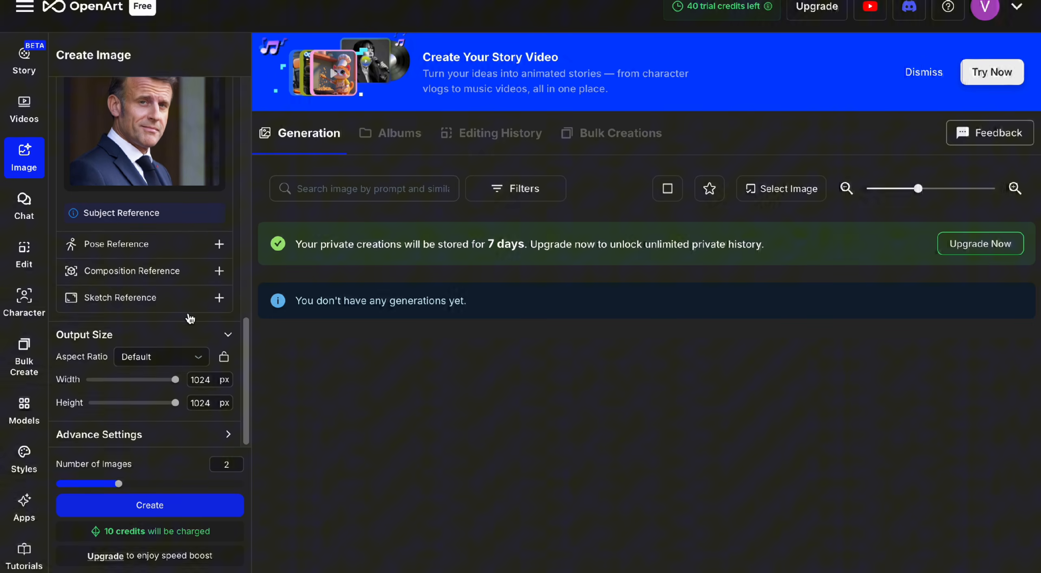
pyautogui.click(197, 357)
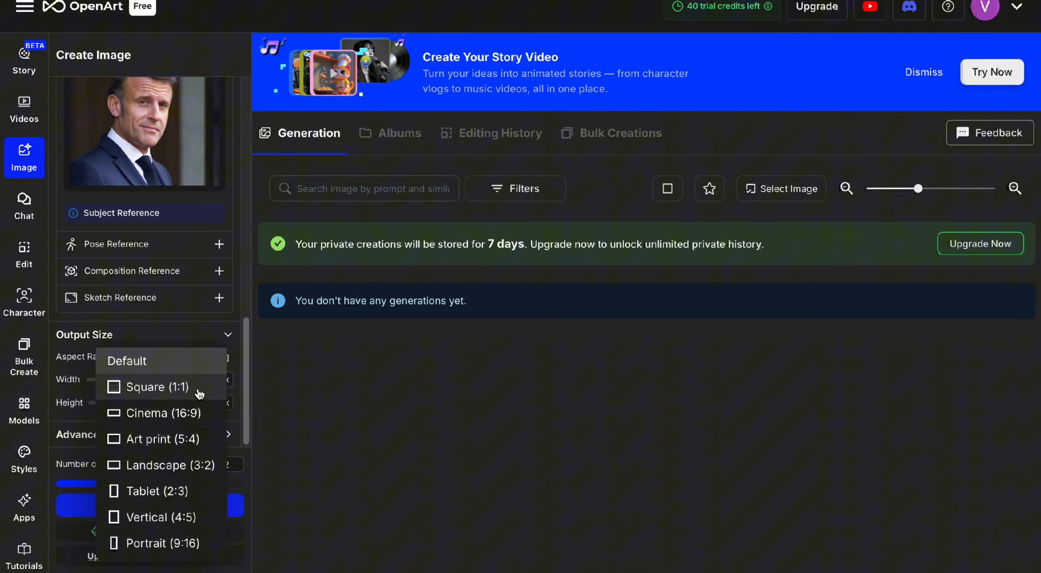
pyautogui.click(190, 423)
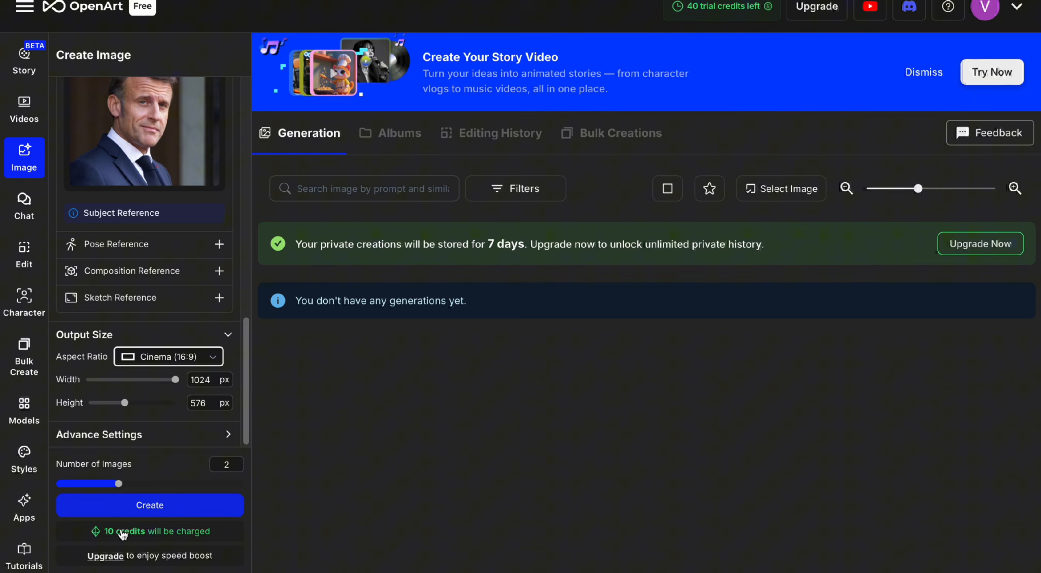
pyautogui.click(175, 508)
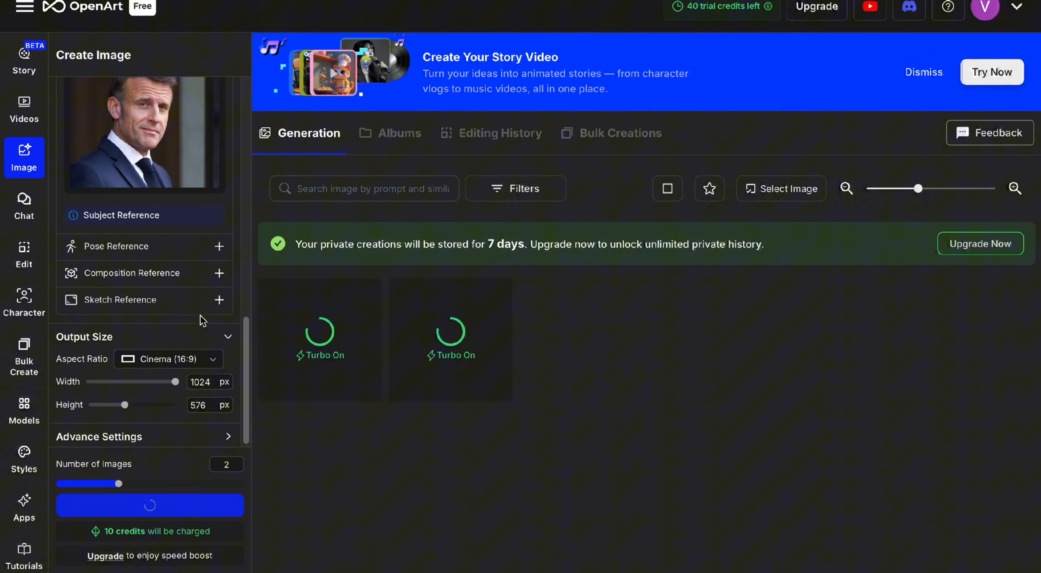
# - Inspect the generated images of the man in a suit interviewing a young woman at full size
pyautogui.scroll(10, 201, 318)
pyautogui.scroll(1, 201, 317)
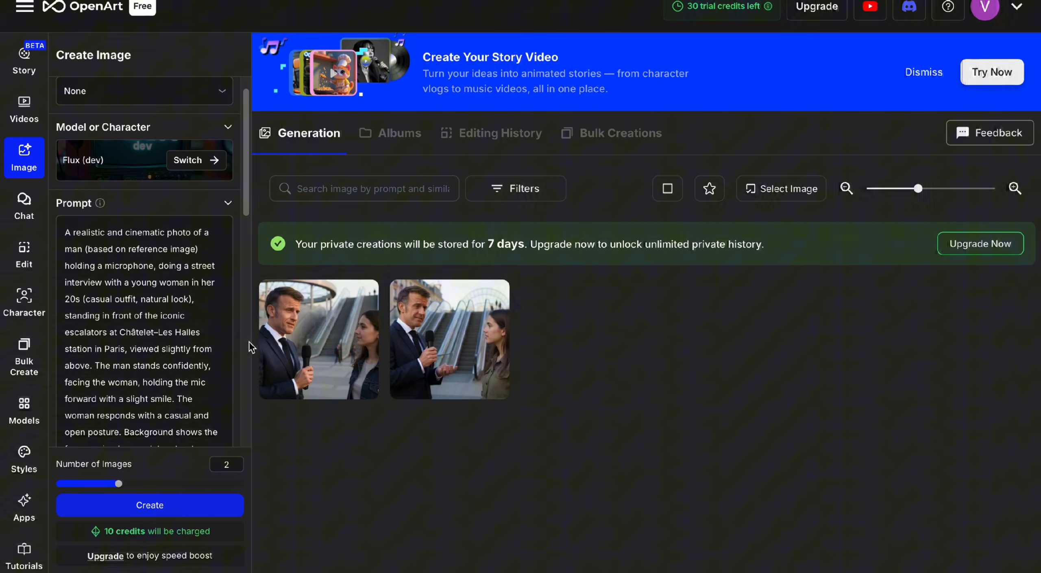
pyautogui.click(318, 317)
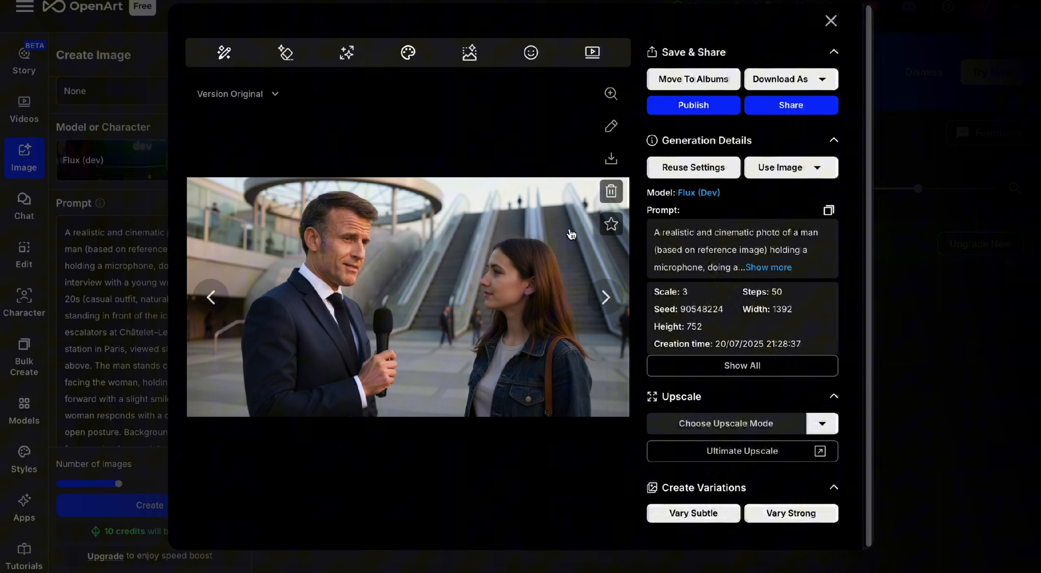
pyautogui.click(938, 235)
pyautogui.click(425, 359)
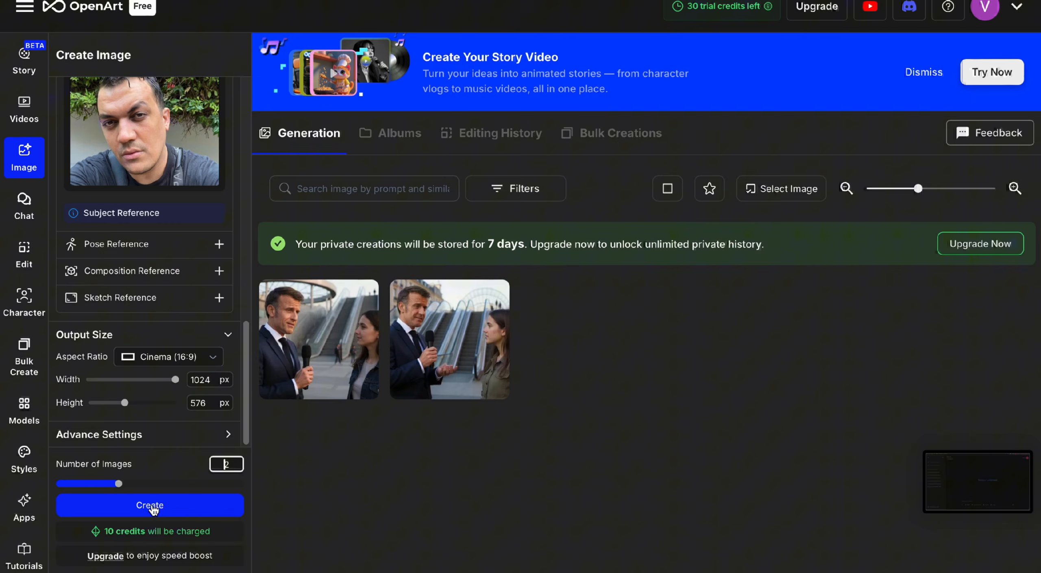
# - Create two images from the prompt about interviewing a nerdy man in a hoodie, and view one of them enlarged
pyautogui.scroll(10, 149, 326)
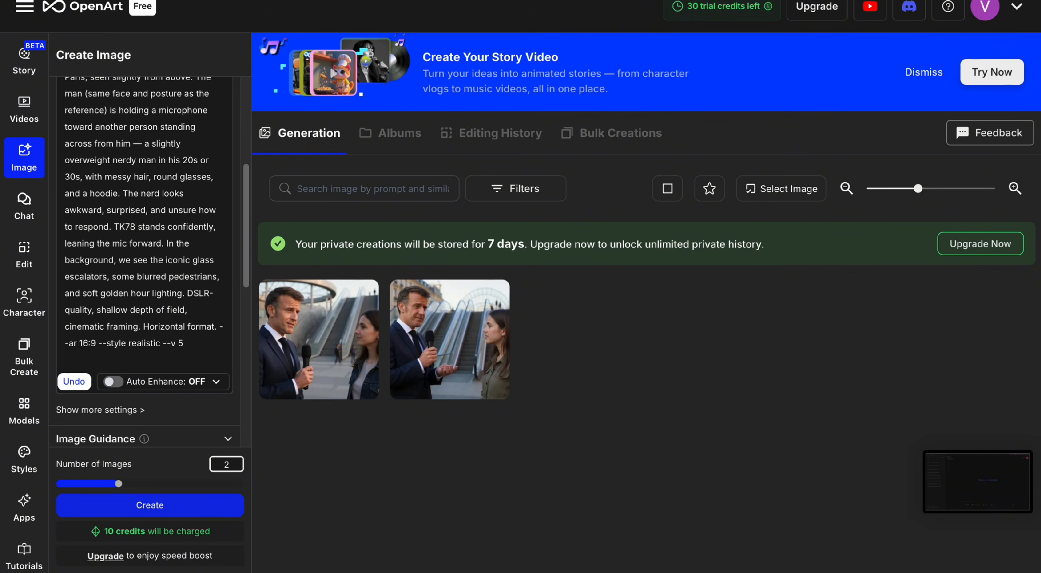
pyautogui.click(149, 509)
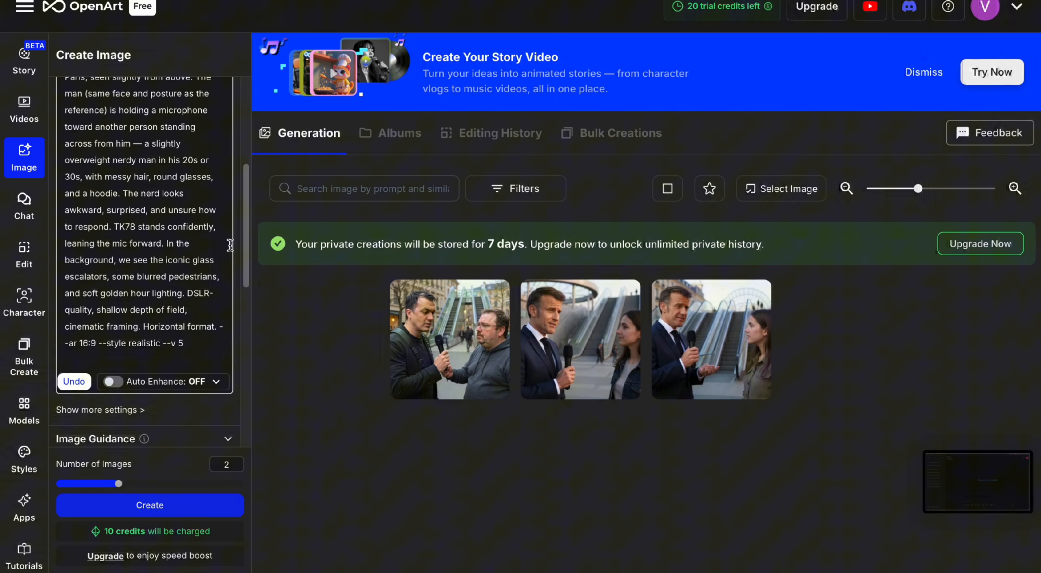
pyautogui.click(460, 344)
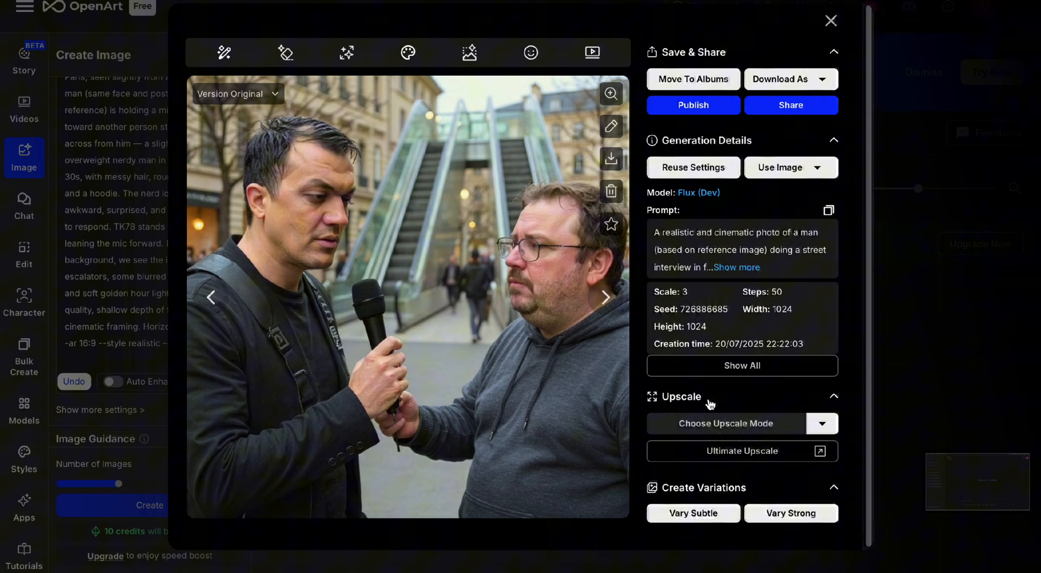
pyautogui.click(902, 329)
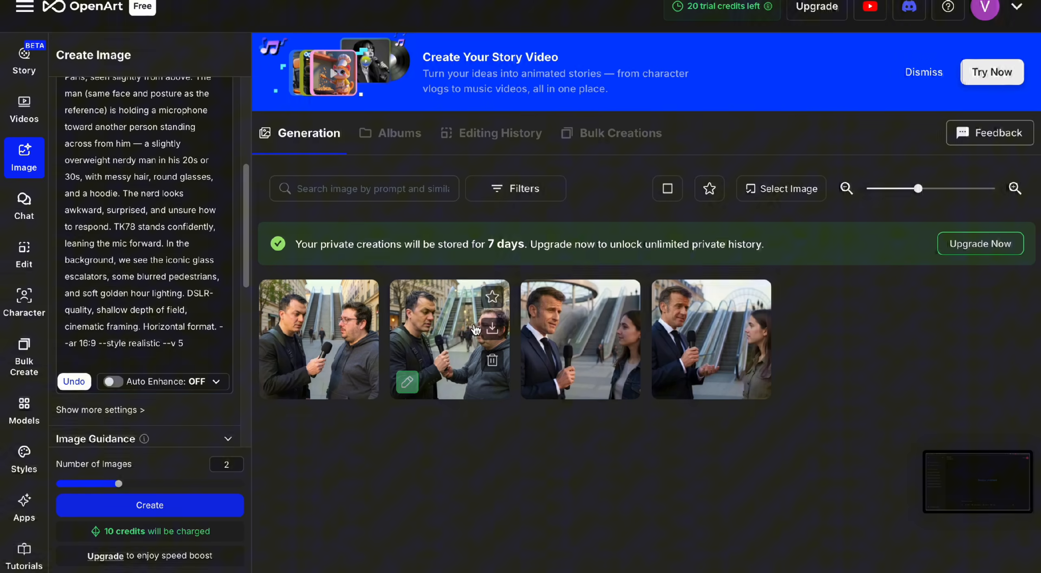
# - Download the close-up image of the man interviewing the bearded man in glasses, allowing downloads from openart.ai
pyautogui.click(448, 360)
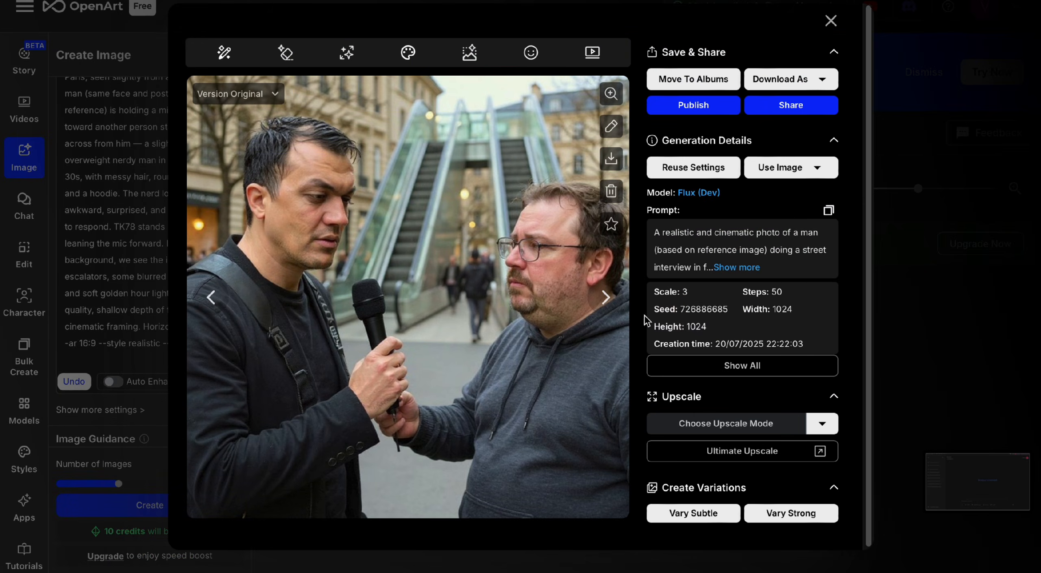
pyautogui.click(617, 167)
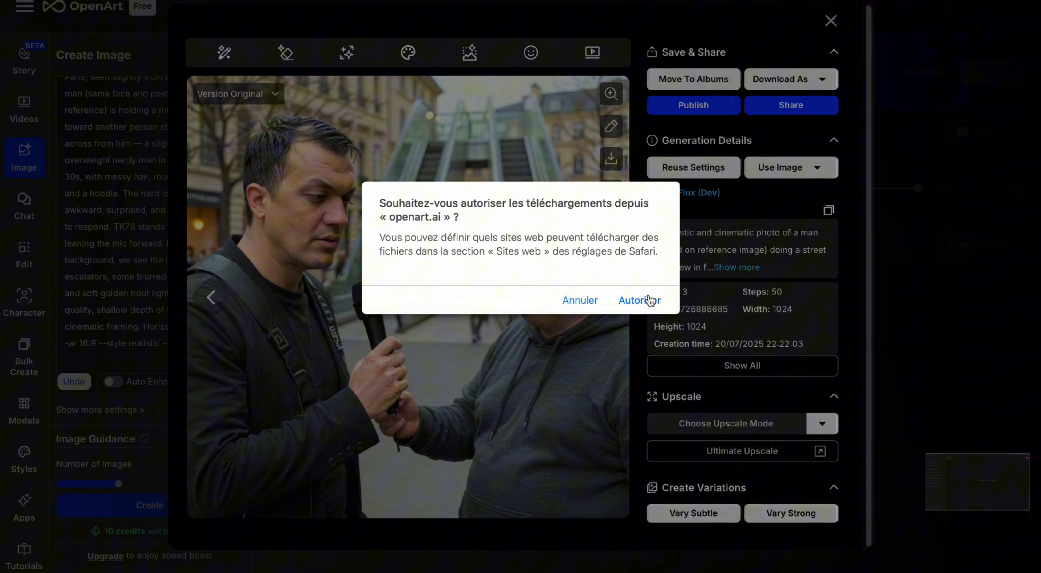
pyautogui.click(651, 301)
pyautogui.click(936, 242)
# - Compare the enlarged suit-and-tie interview images with the hoodie interview images, including their generation details
pyautogui.click(753, 299)
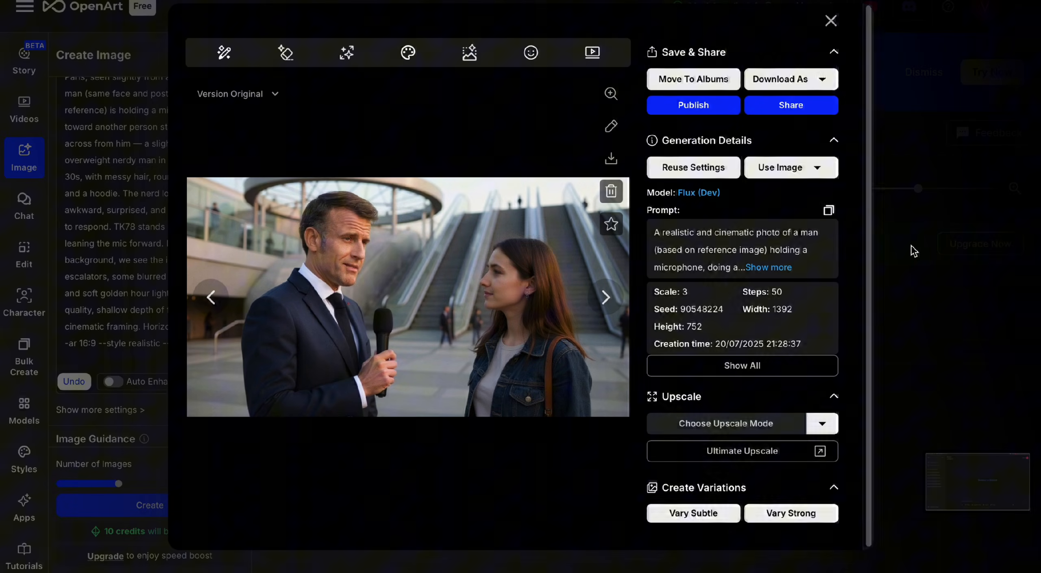
pyautogui.click(911, 246)
pyautogui.scroll(-9, 137, 352)
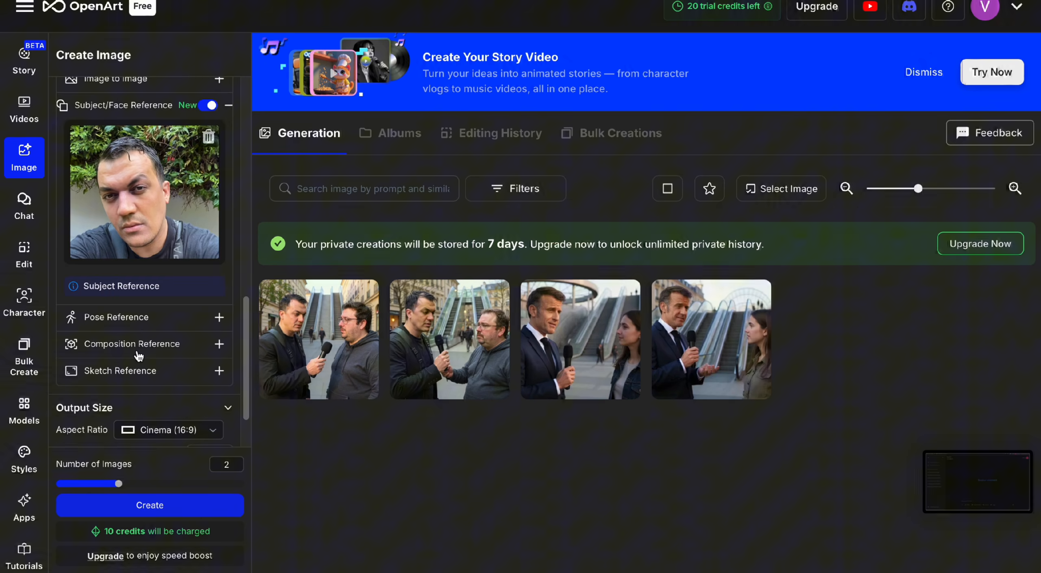
pyautogui.scroll(-2, 139, 356)
pyautogui.click(423, 366)
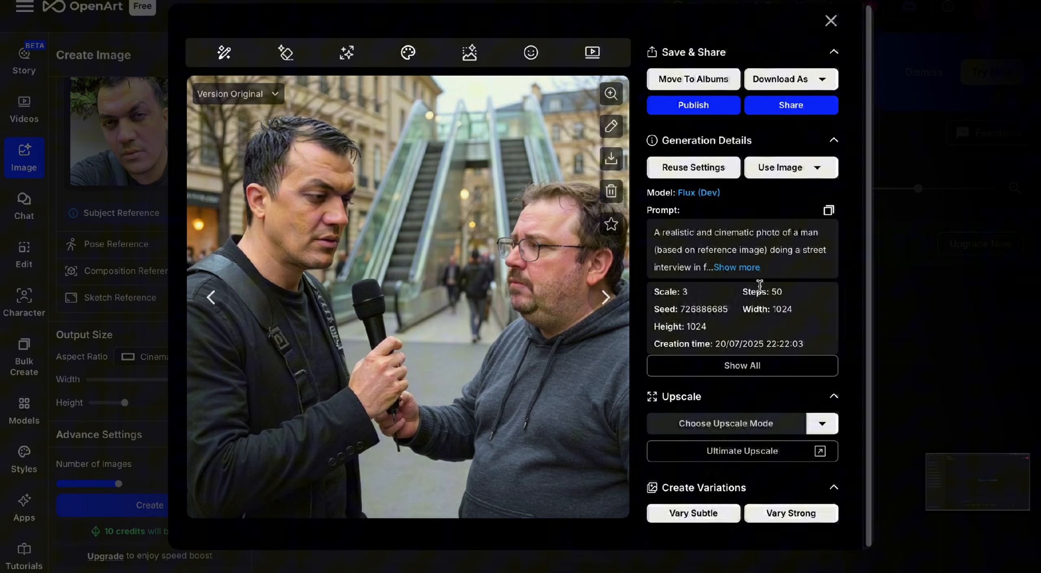
pyautogui.click(980, 211)
pyautogui.click(314, 326)
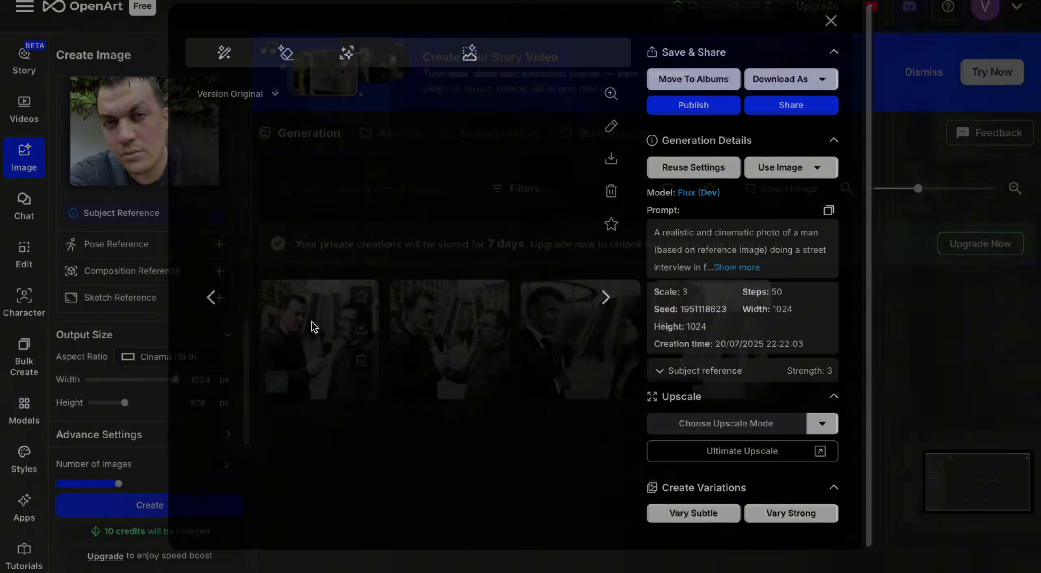
pyautogui.click(610, 304)
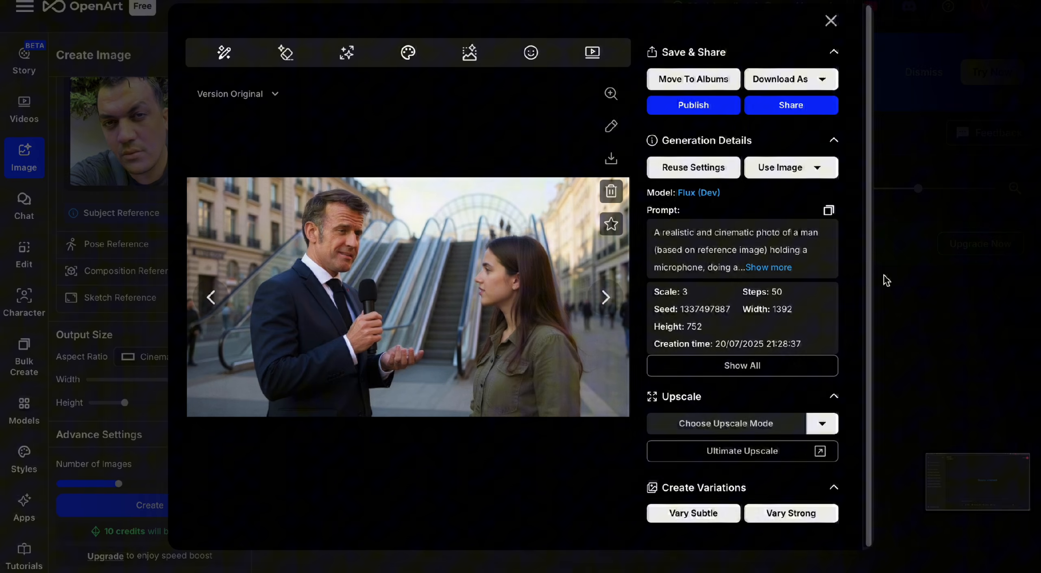
pyautogui.click(887, 280)
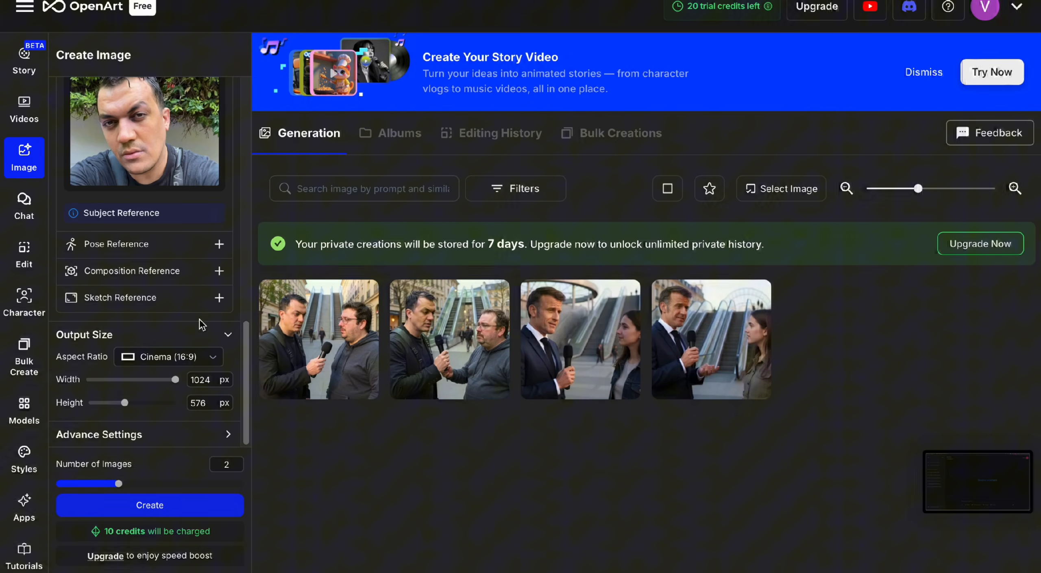
# - Review the subject reference photo and output size, and expand the Advance Settings
pyautogui.scroll(2, 178, 356)
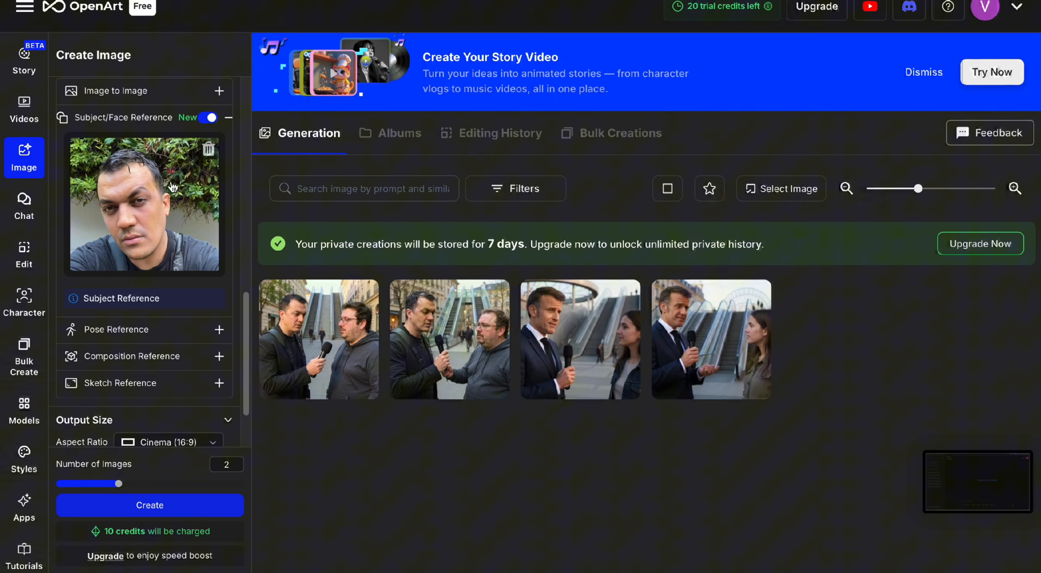
pyautogui.scroll(-2, 137, 301)
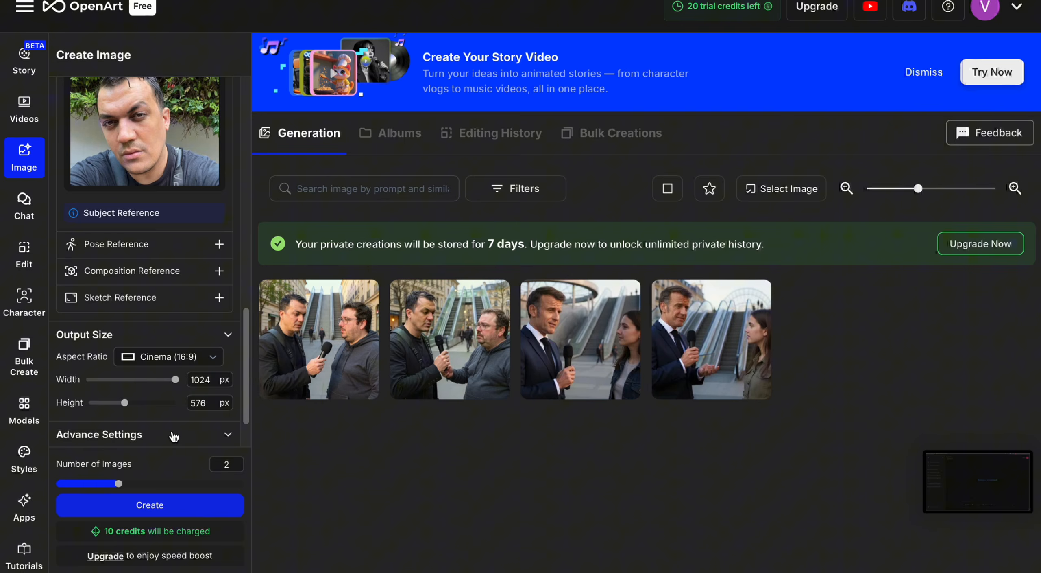
pyautogui.click(175, 434)
pyautogui.scroll(-5, 170, 411)
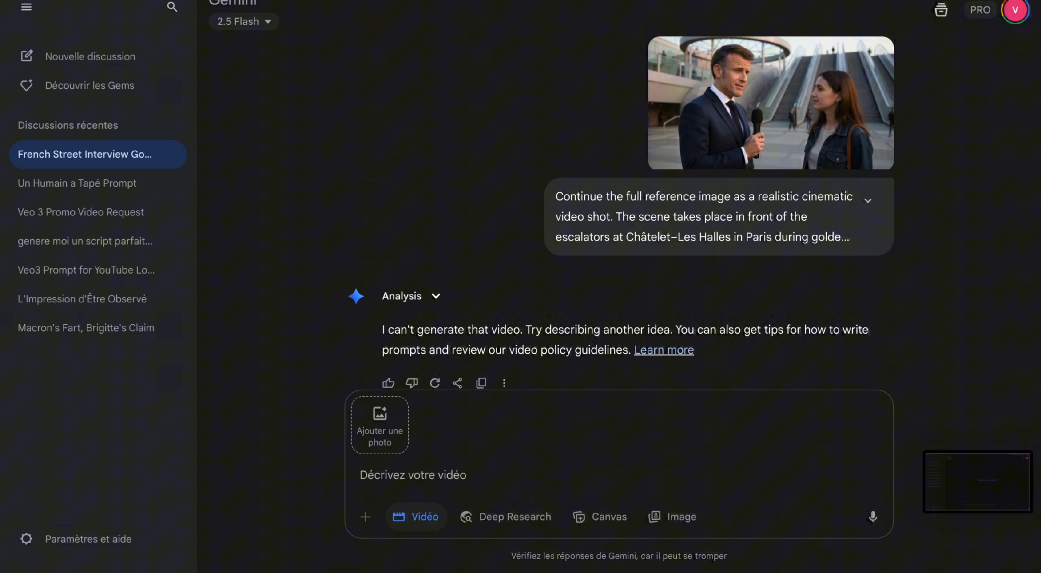
# - Switch to Gemini and start adding a photo to the video request
pyautogui.click(382, 417)
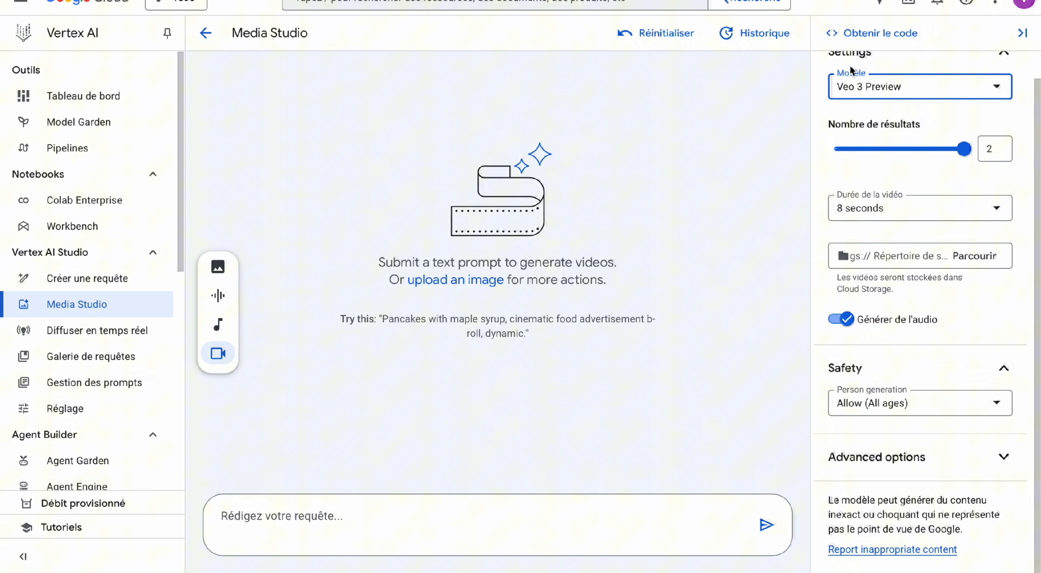
pyautogui.click(458, 286)
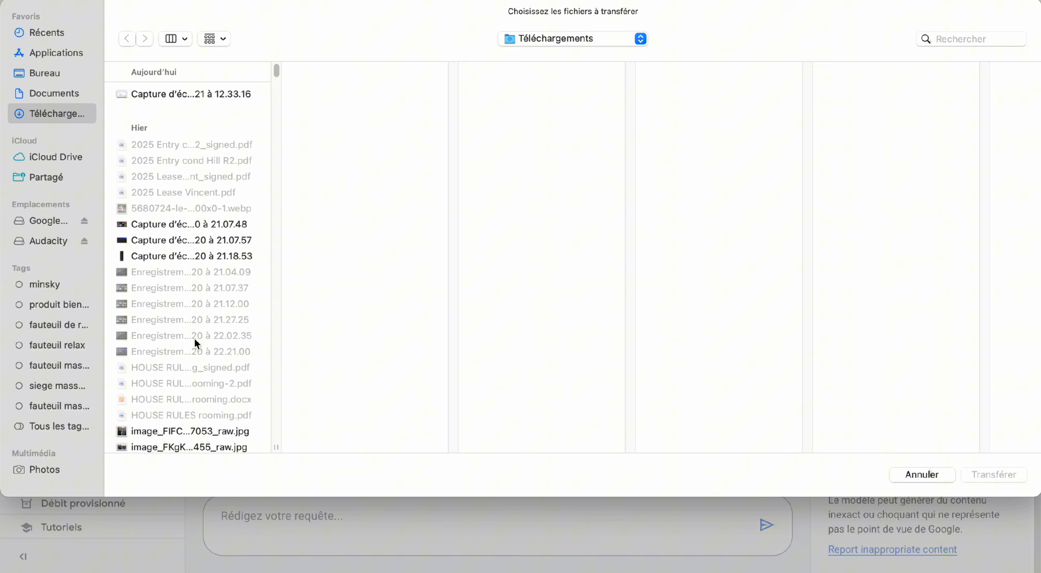
pyautogui.scroll(-5, 191, 338)
pyautogui.click(182, 346)
pyautogui.click(994, 475)
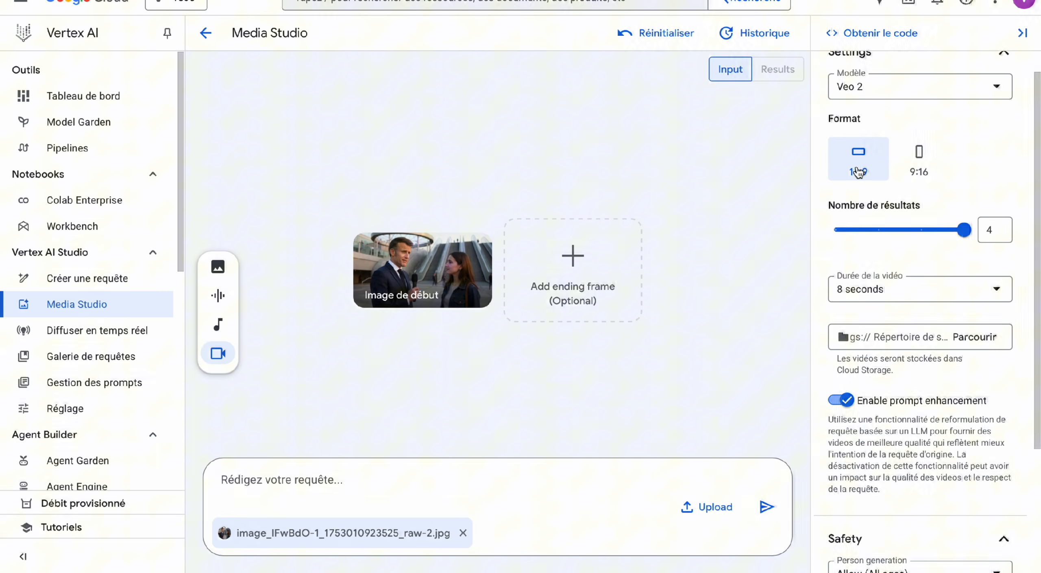
pyautogui.click(835, 74)
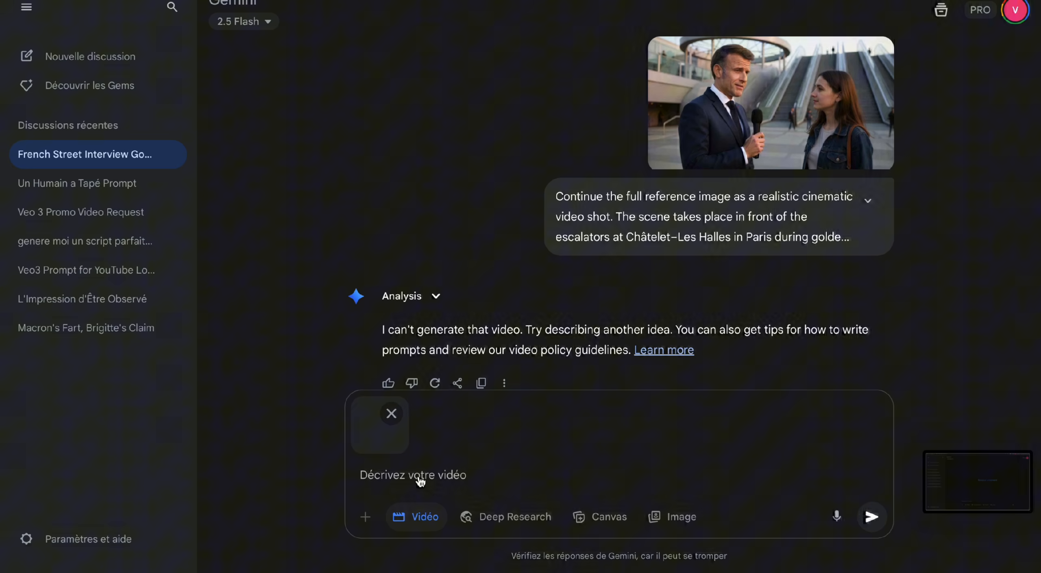
# - Paste the nerd street-interview video prompt into Gemini's video request and correct the question's last word to "multiplayeur"
pyautogui.click(466, 475)
pyautogui.hotkey('ctrl', 'v')
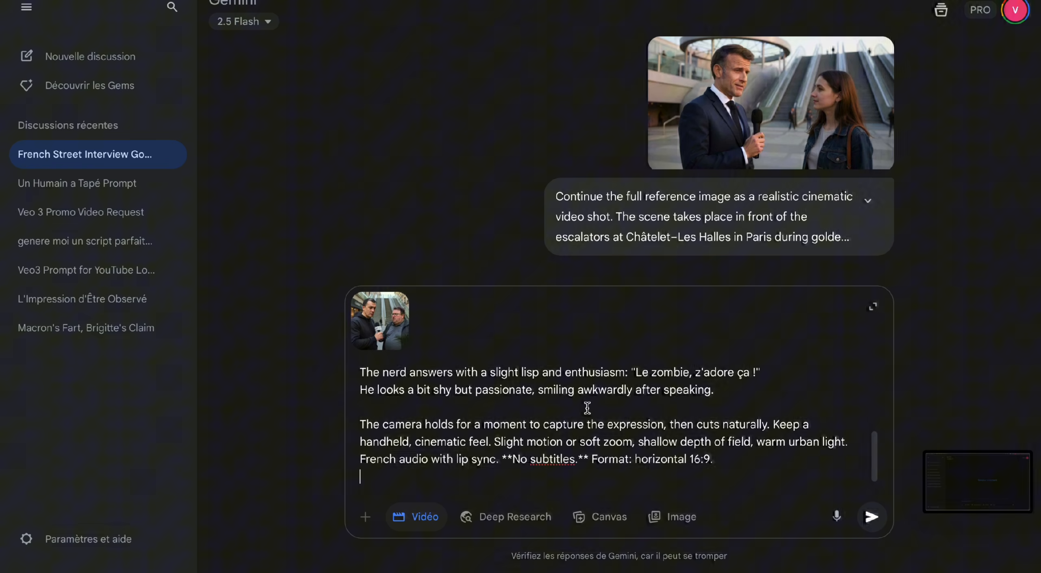
pyautogui.scroll(3, 587, 407)
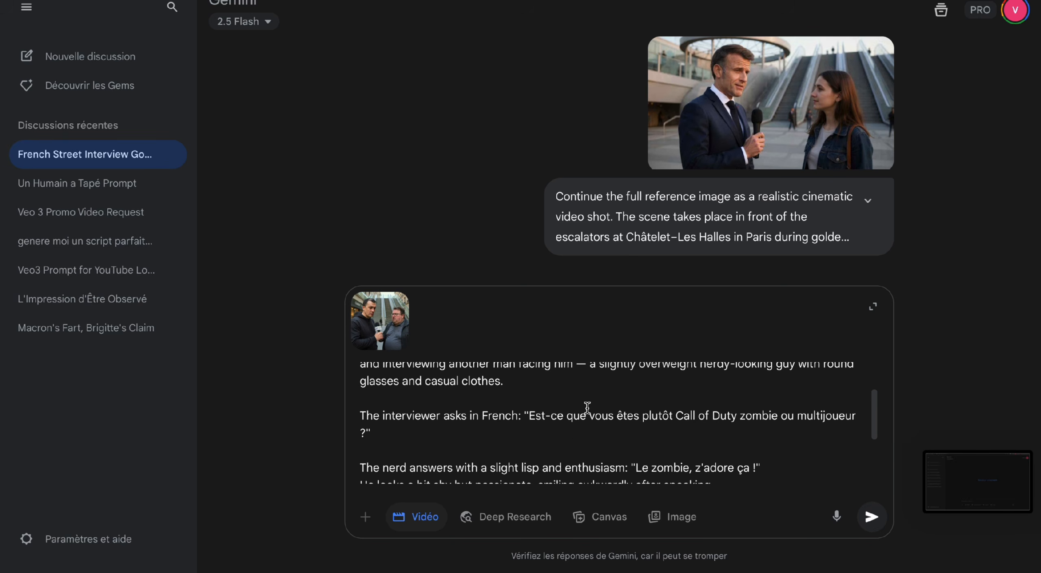
pyautogui.click(825, 415)
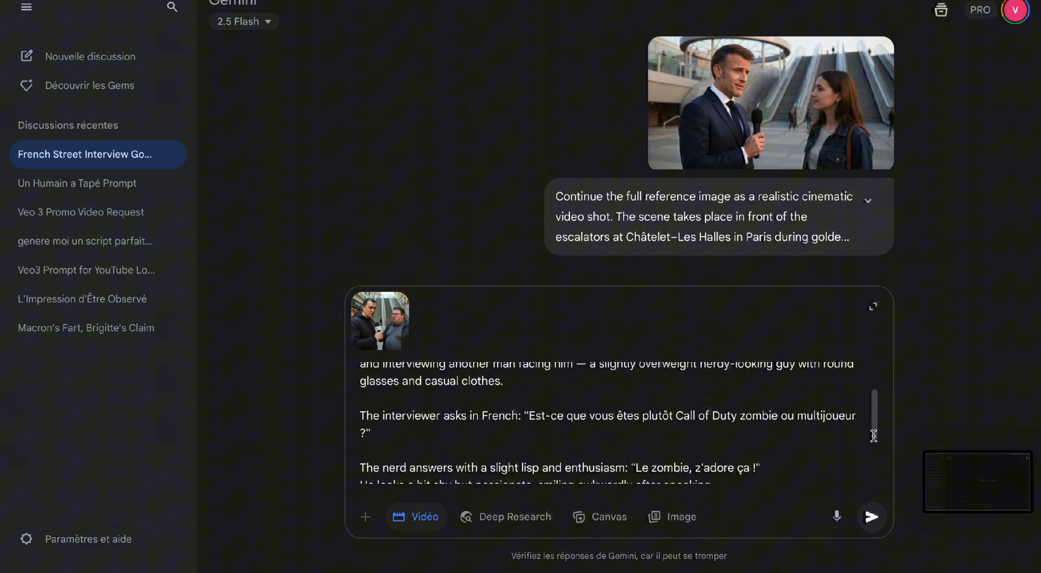
pyautogui.press('BackSpace')
pyautogui.write('play')
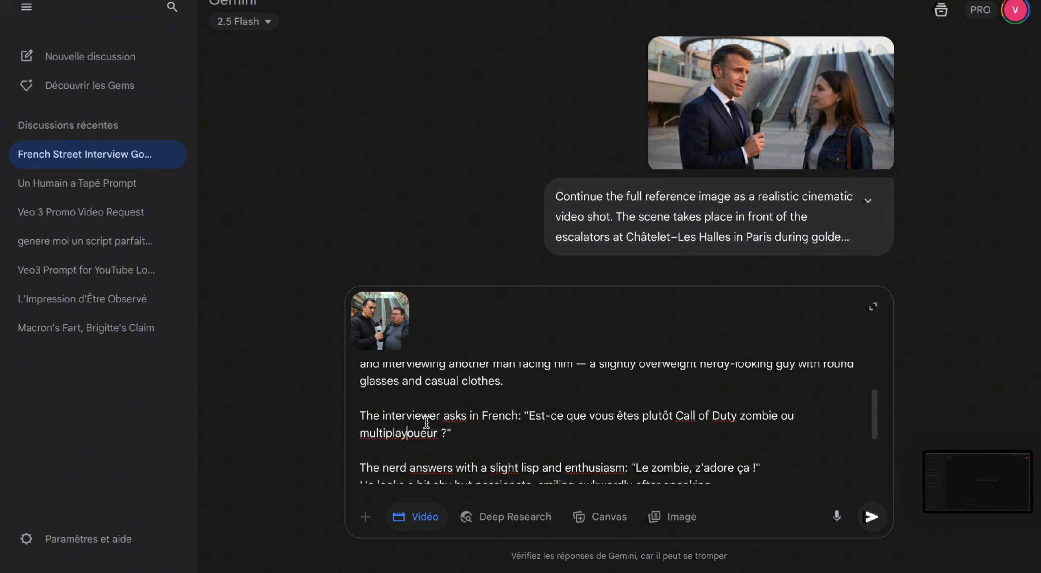
# - Replace "vous êtes" with "t'es" in the interviewer's French question about Call of Duty
pyautogui.doubleClick(601, 415)
pyautogui.write("t'es")
pyautogui.doubleClick(625, 416)
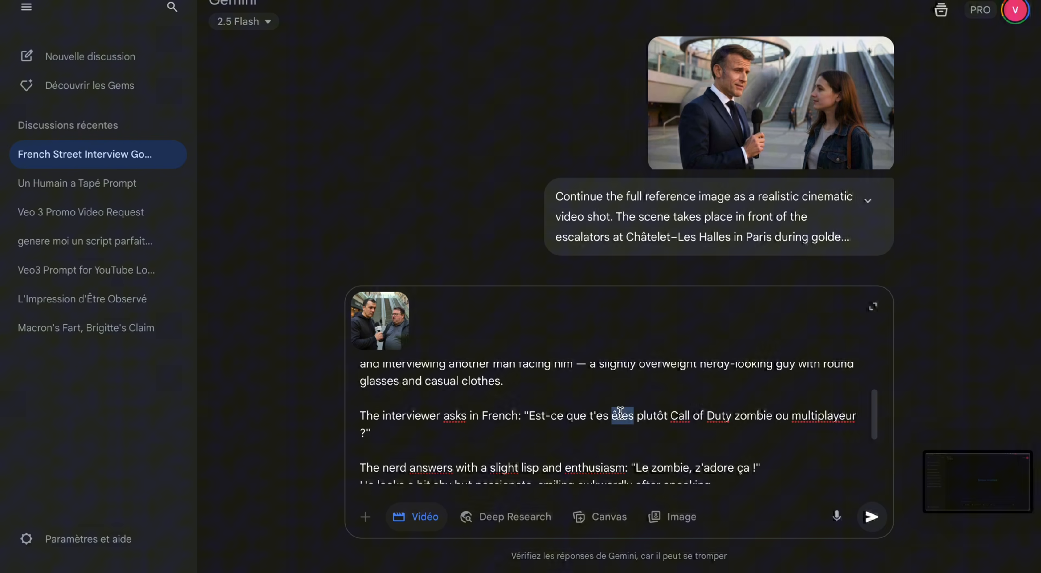
pyautogui.press('BackSpace')
pyautogui.press('BackSpace')
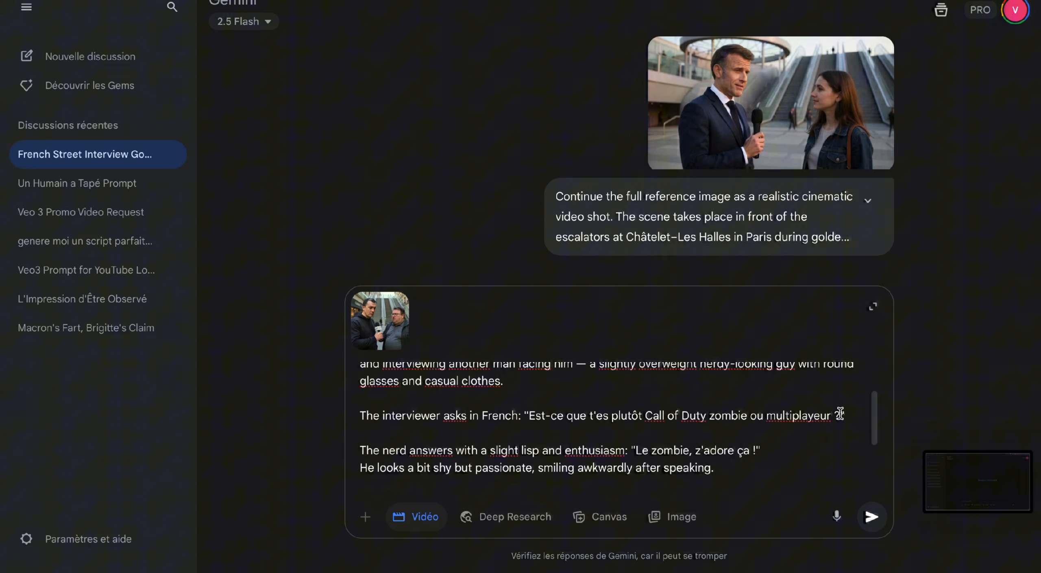
# - Review the whole video prompt and submit it with the hoodie interview reference image
pyautogui.scroll(-1, 804, 410)
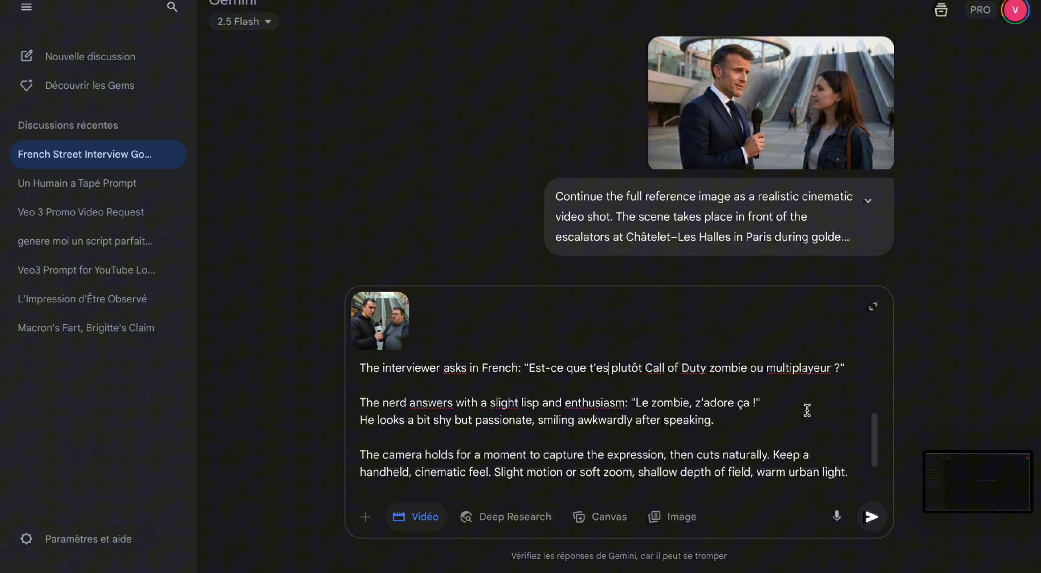
pyautogui.scroll(-1, 808, 410)
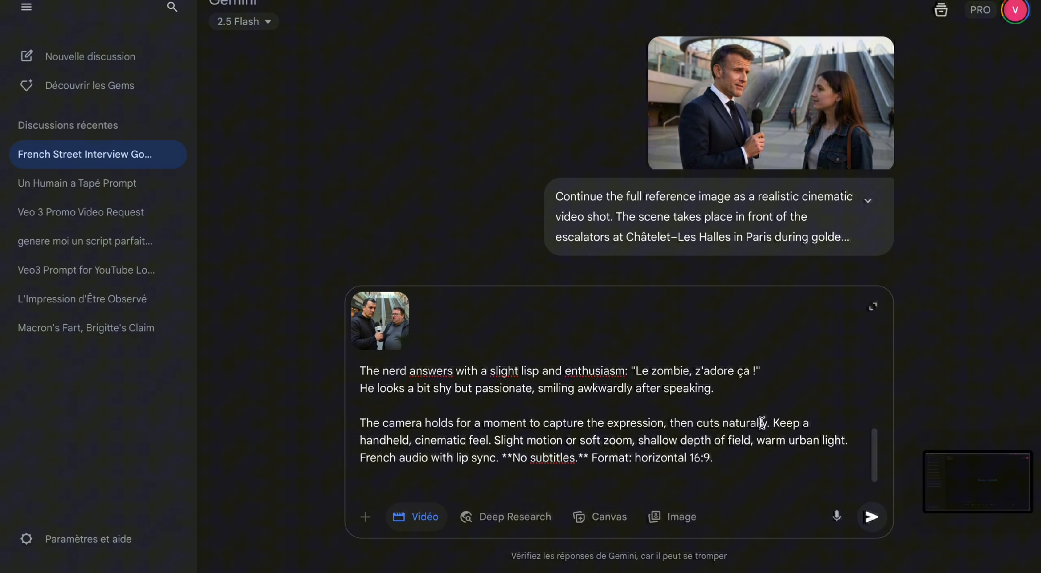
pyautogui.scroll(3, 720, 431)
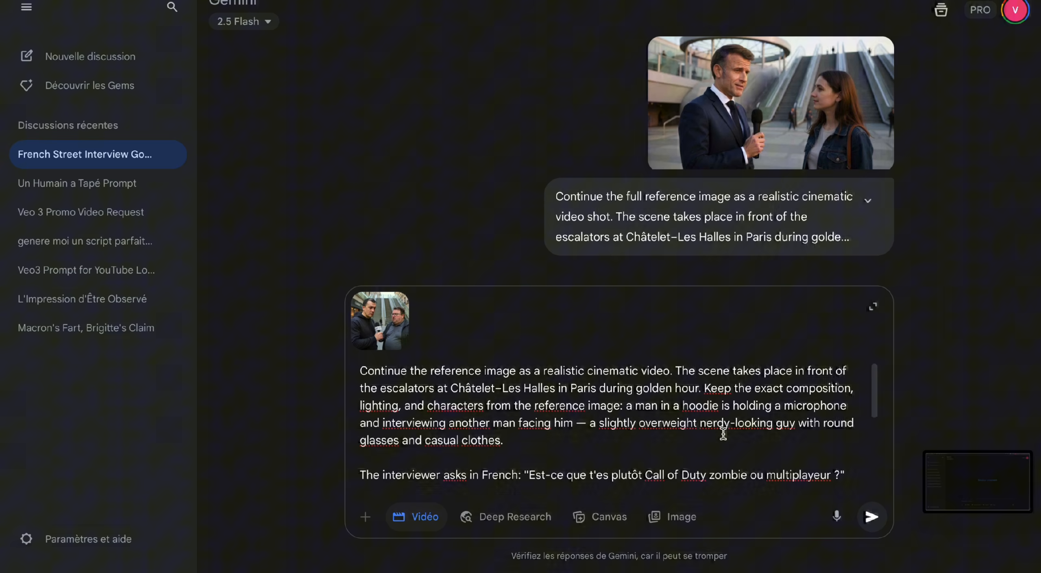
pyautogui.press('Return')
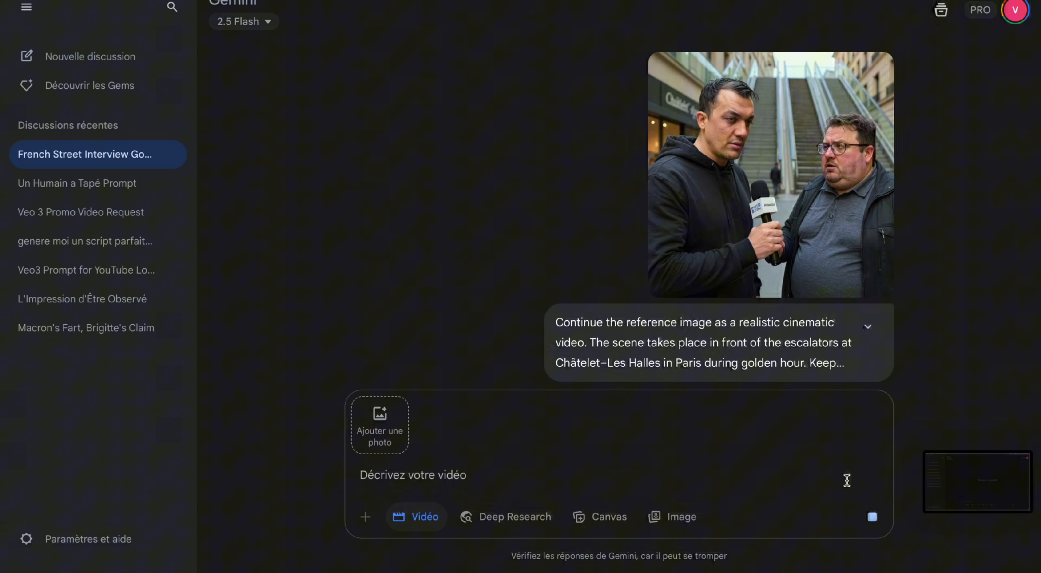